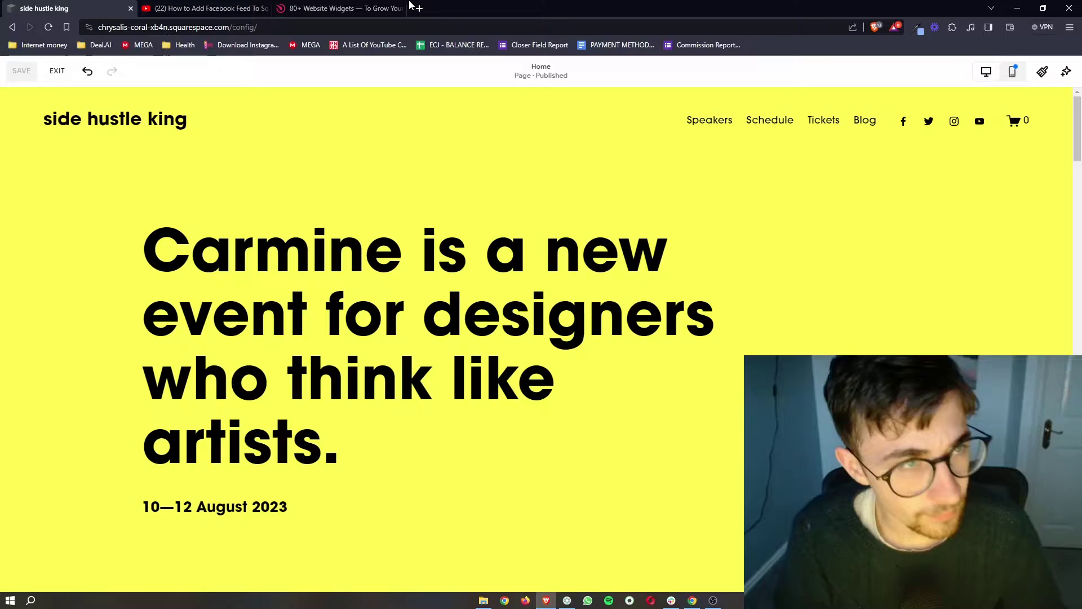
# Read the Elfsight sign-up link in the YouTube video description, then go to the elfsight.com tab
pyautogui.hotkey('ctrl', 'Tab')
pyautogui.scroll(-3, 395, 338)
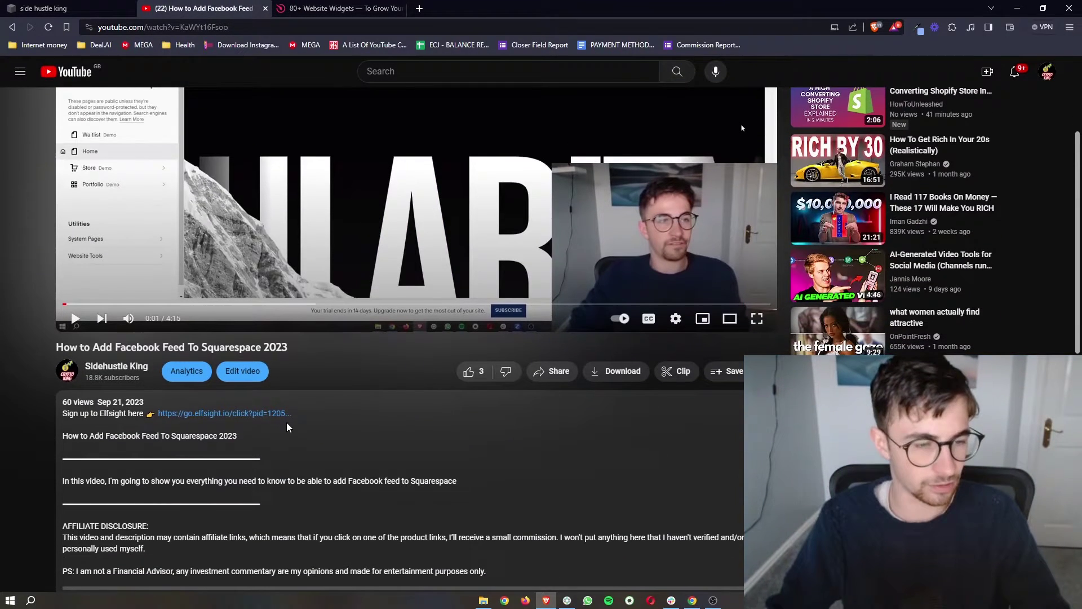
pyautogui.hotkey('ctrl', '+')
pyautogui.hotkey('ctrl', '+')
pyautogui.moveTo(45, 413); pyautogui.dragTo(364, 415)
pyautogui.click(161, 489)
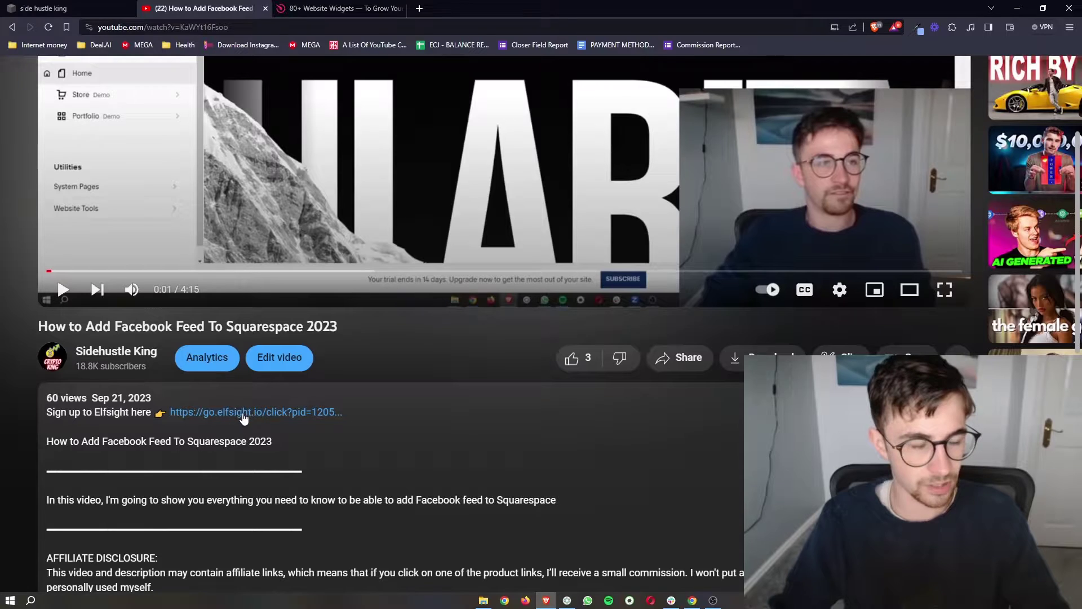
pyautogui.hotkey('ctrl', '-')
pyautogui.hotkey('ctrl', '-')
pyautogui.hotkey('ctrl', 'Tab')
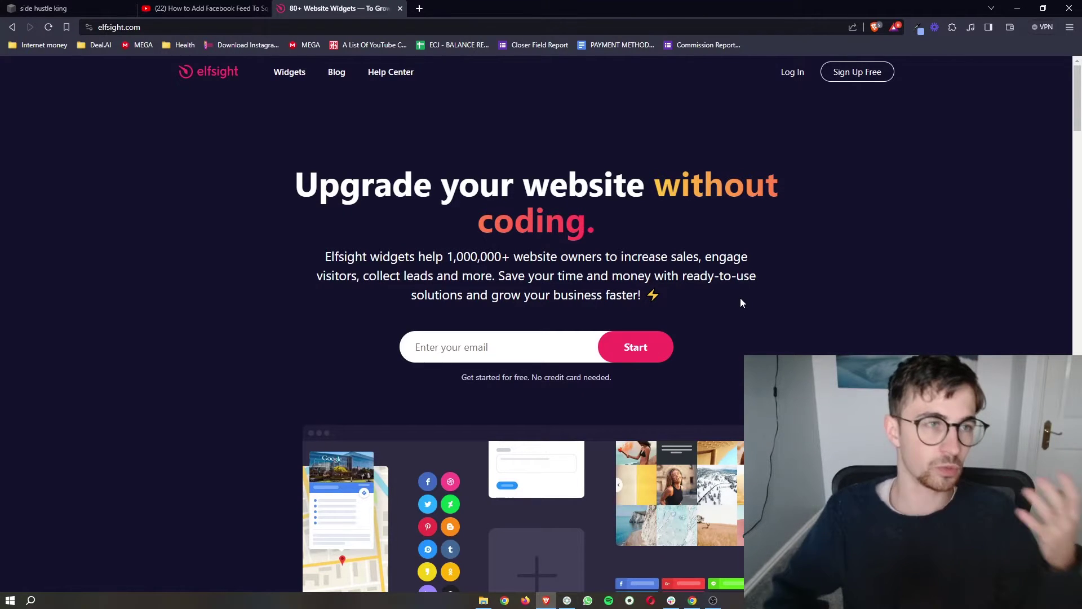
pyautogui.click(45, 8)
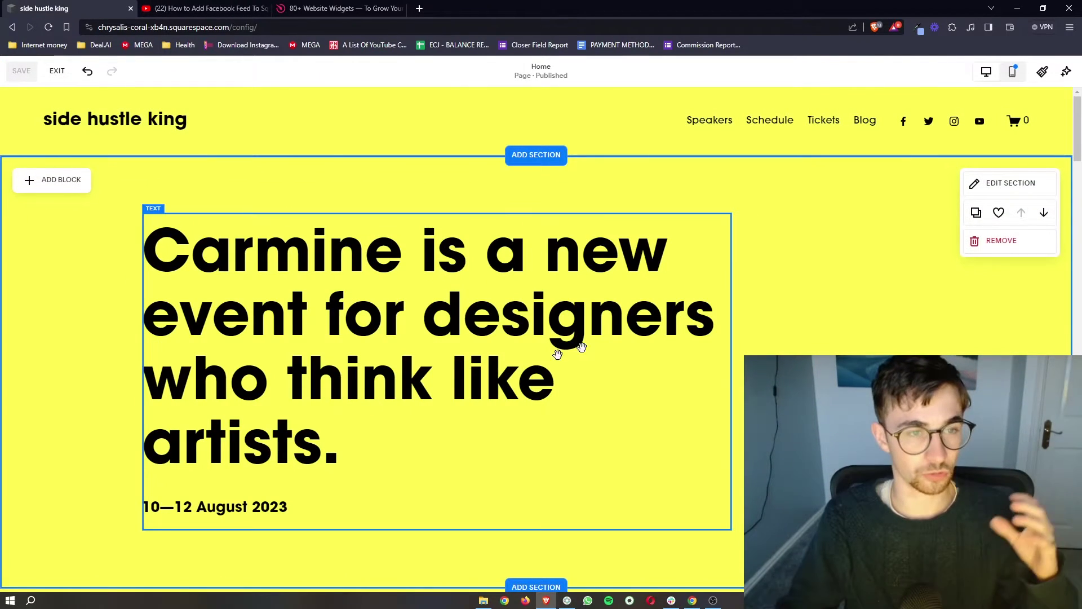
pyautogui.click(332, 8)
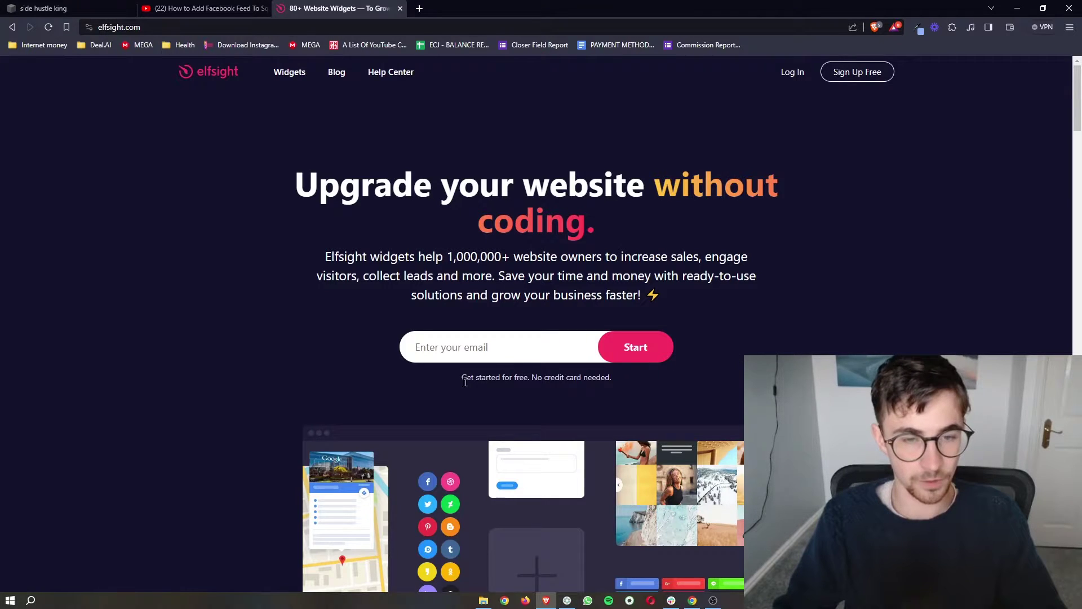
pyautogui.moveTo(457, 381); pyautogui.dragTo(629, 382)
pyautogui.click(692, 393)
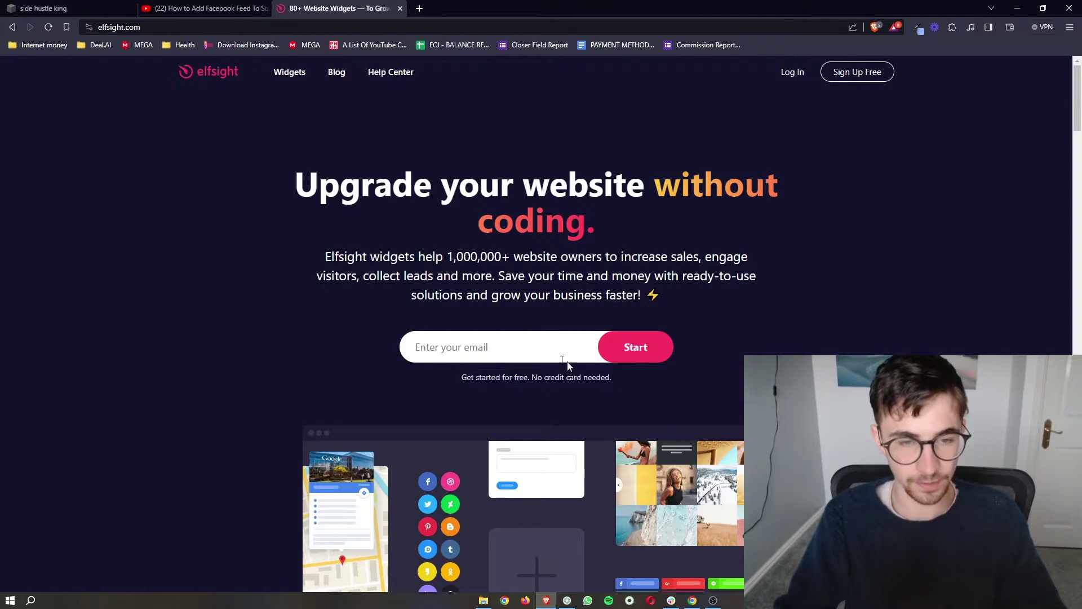
pyautogui.click(532, 350)
pyautogui.scroll(3, 532, 349)
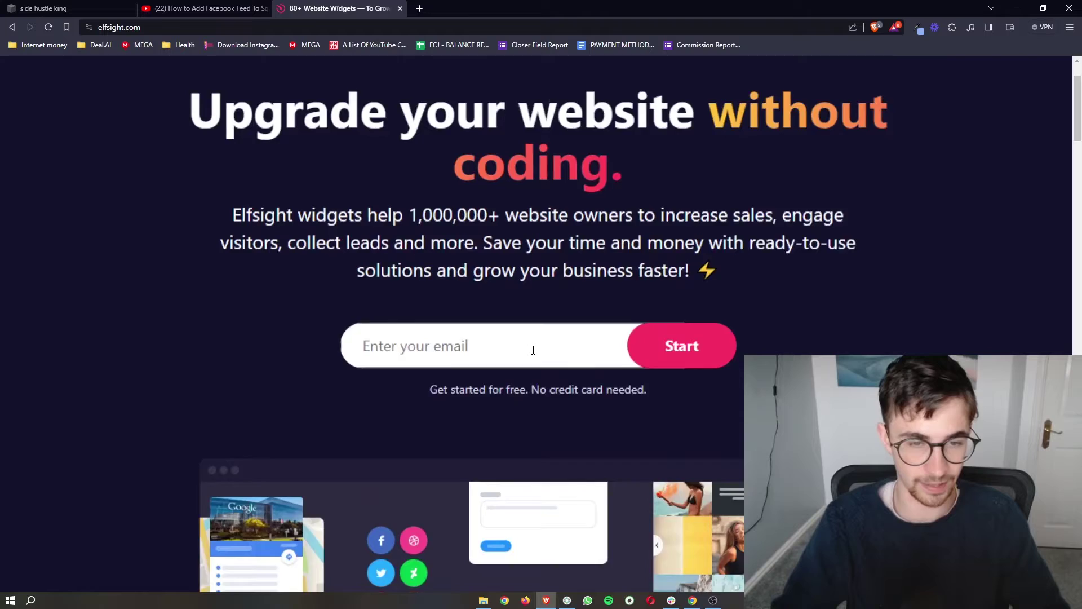
pyautogui.scroll(-3, 532, 348)
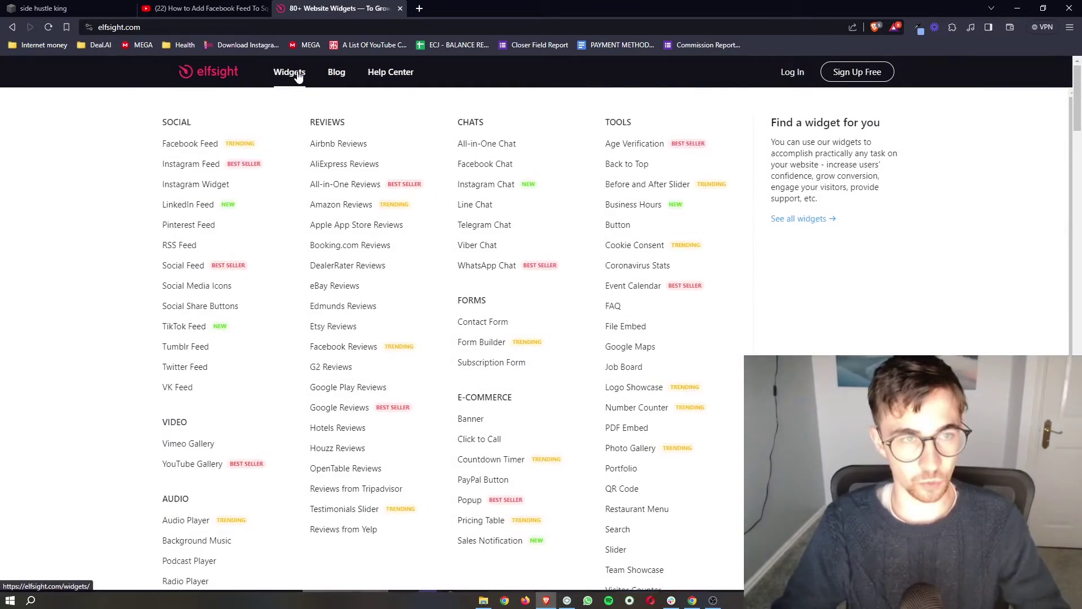
# Open Elfsight's Widgets catalogue and browse the list
pyautogui.click(290, 72)
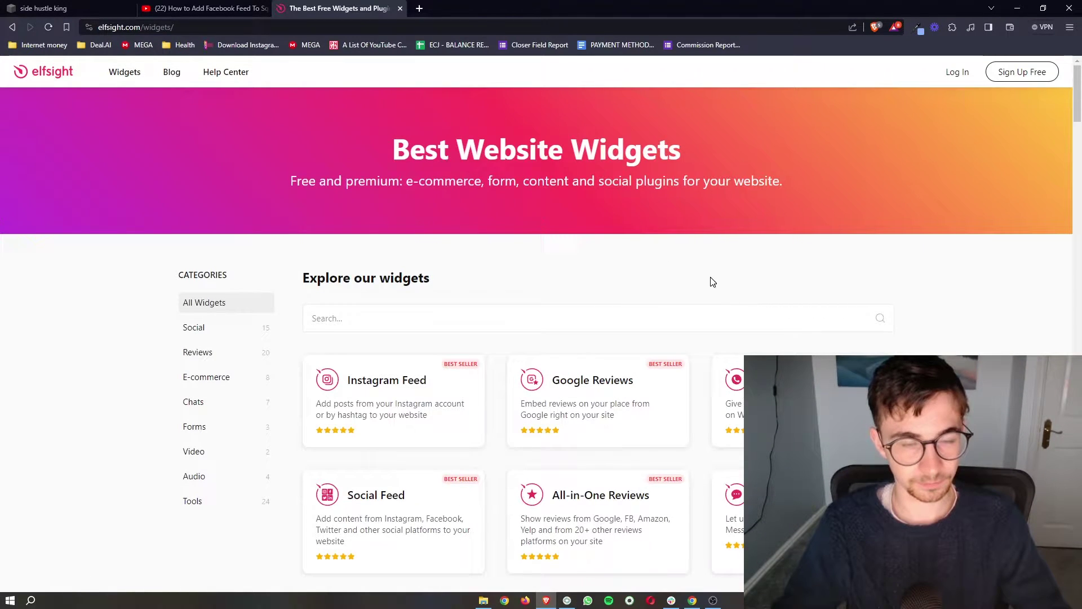
pyautogui.scroll(-15, 977, 275)
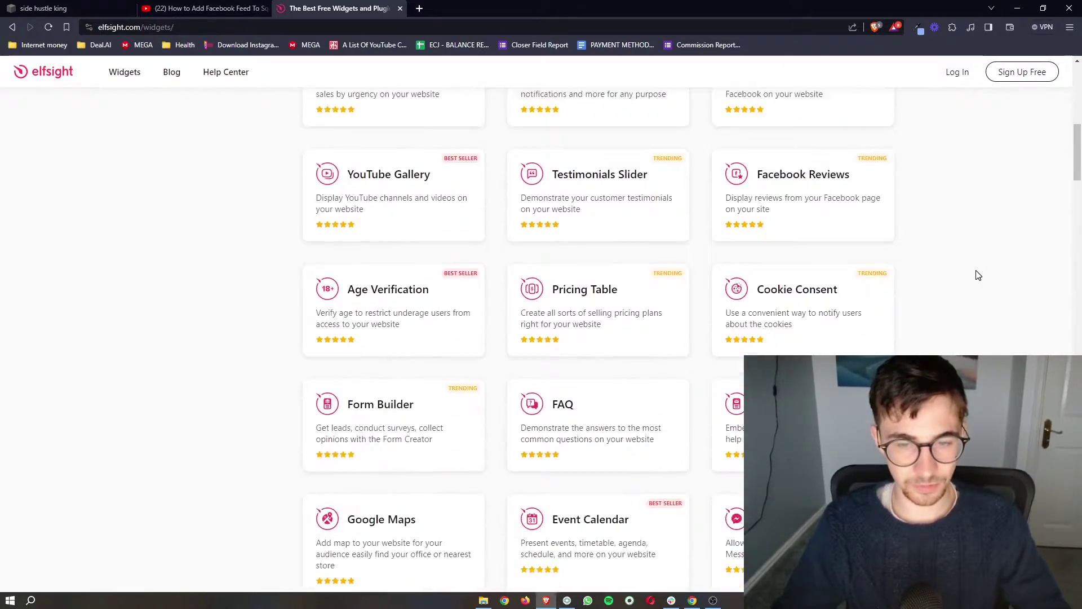
pyautogui.scroll(-15, 978, 275)
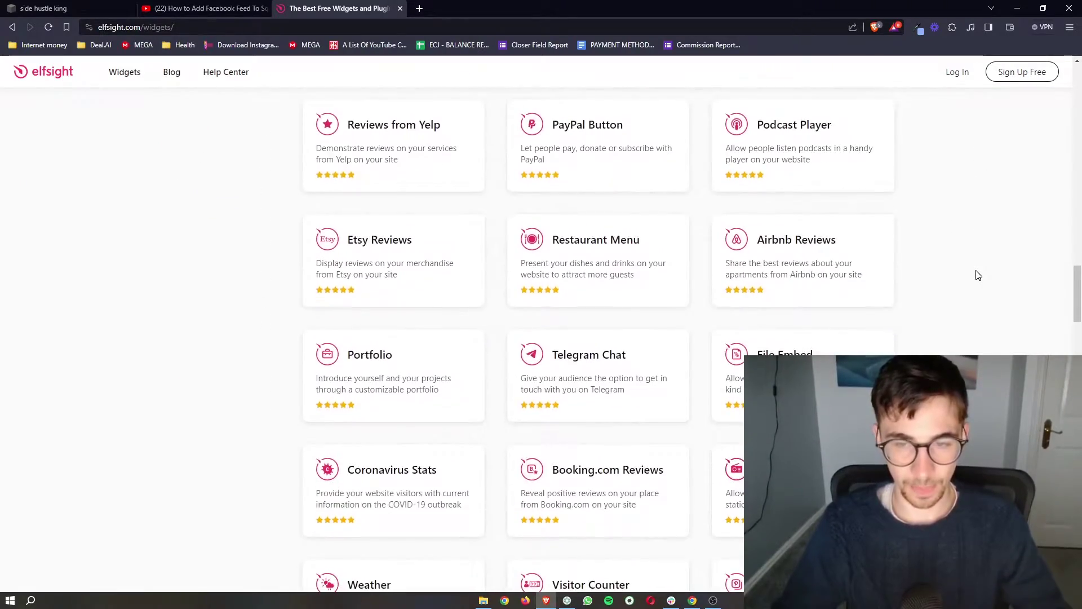
pyautogui.scroll(20, 978, 275)
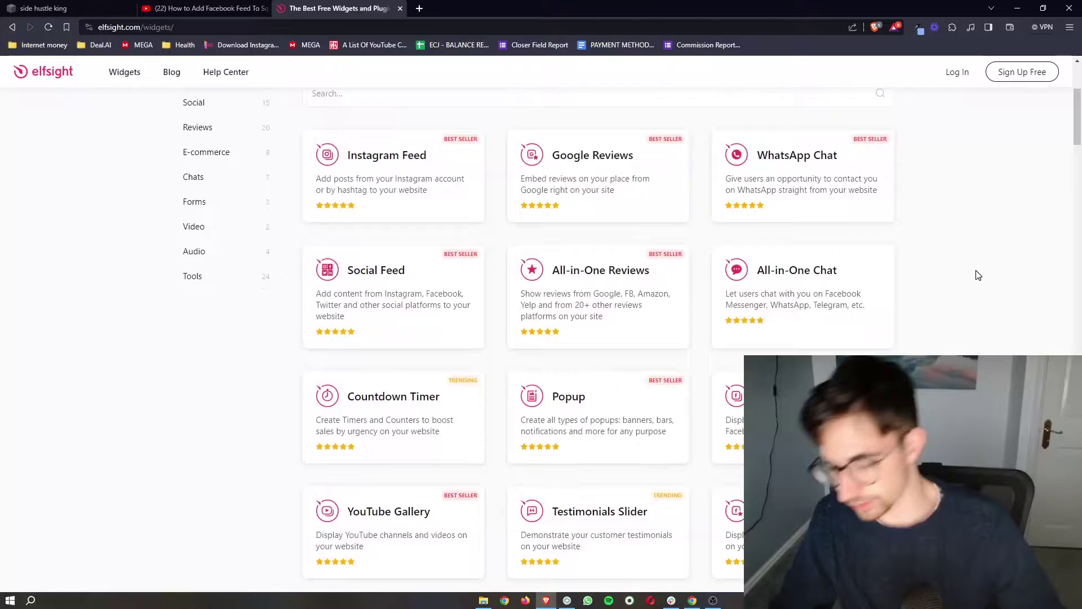
pyautogui.scroll(3, 978, 275)
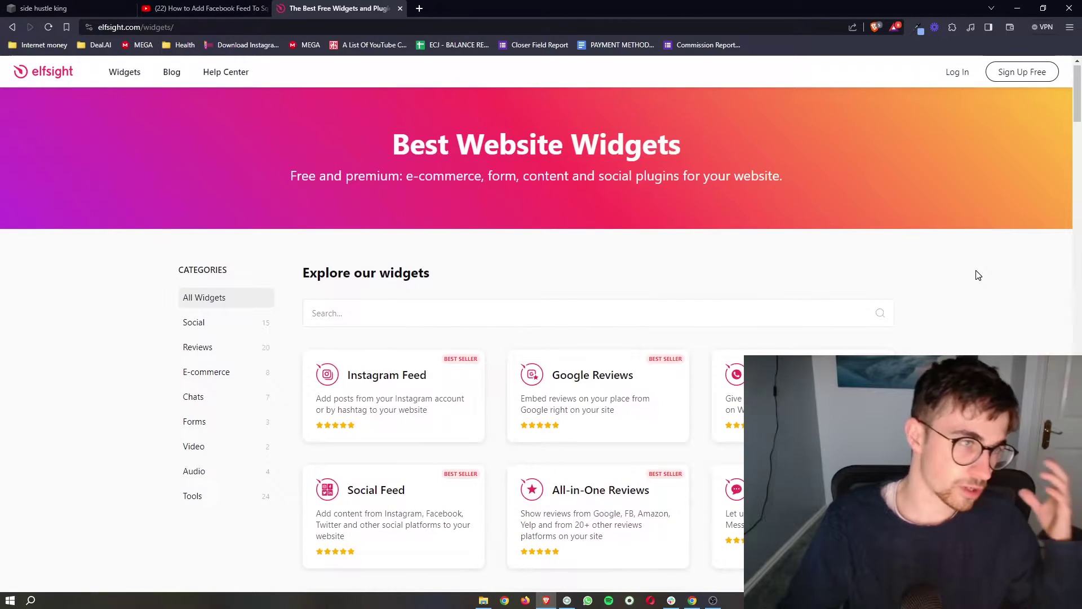
# Search the catalogue for 'paypal' to filter it down to the PayPal Button widget
pyautogui.click(648, 305)
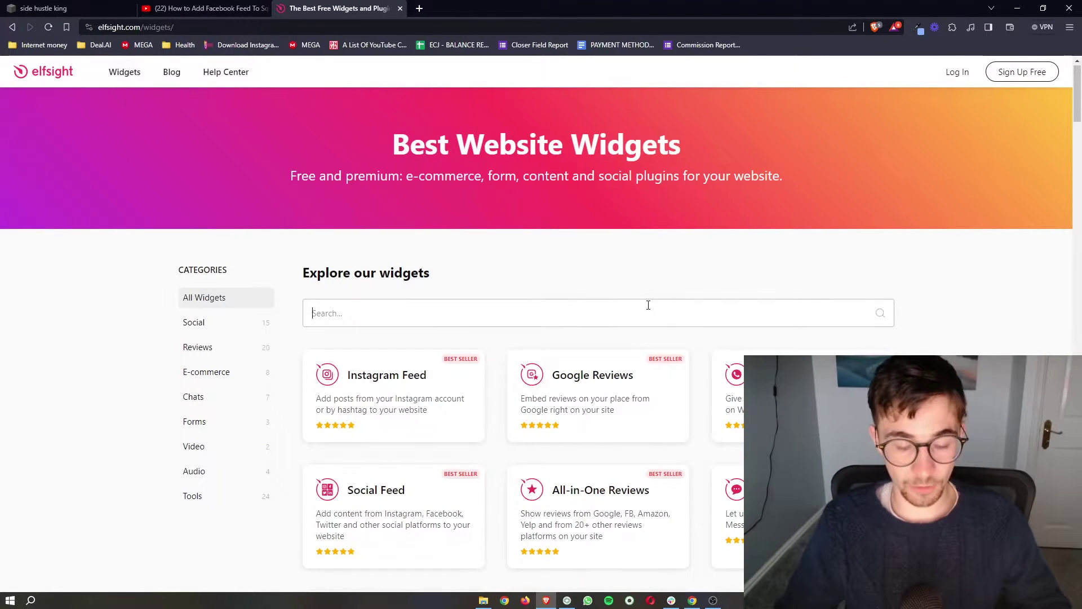
pyautogui.write('paypal')
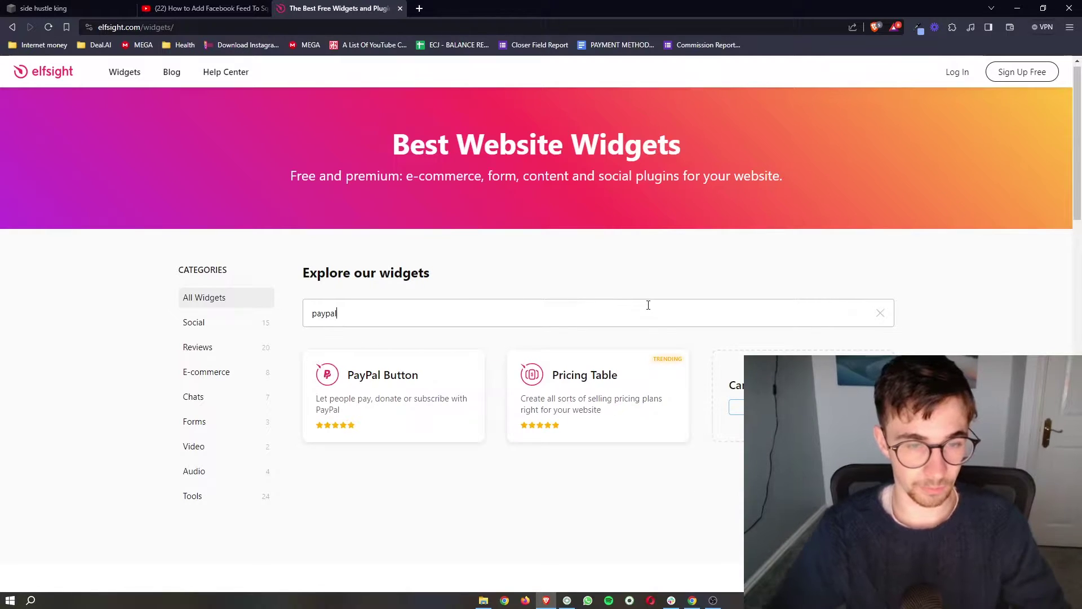
pyautogui.scroll(-1, 647, 307)
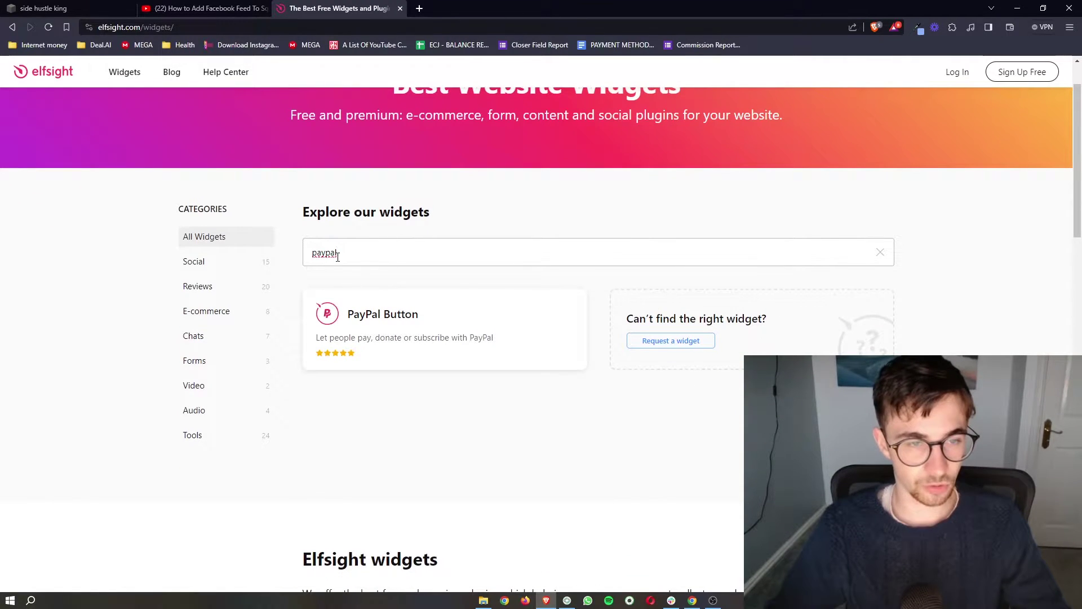
pyautogui.click(358, 237)
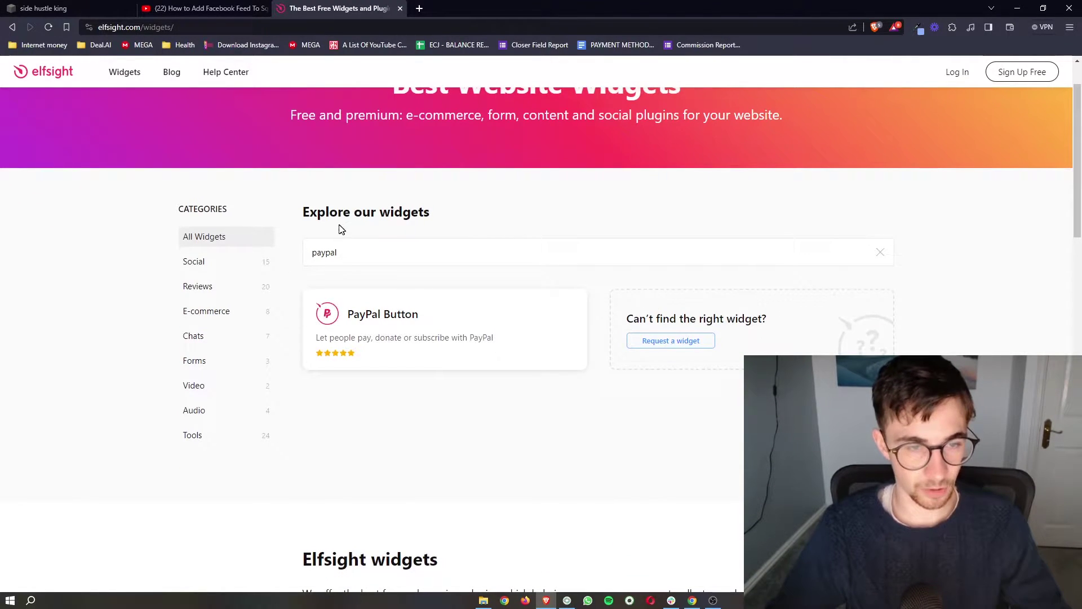
# Open the PayPal Button widget and compare the Subscription, Checkout and Donation templates
pyautogui.click(387, 325)
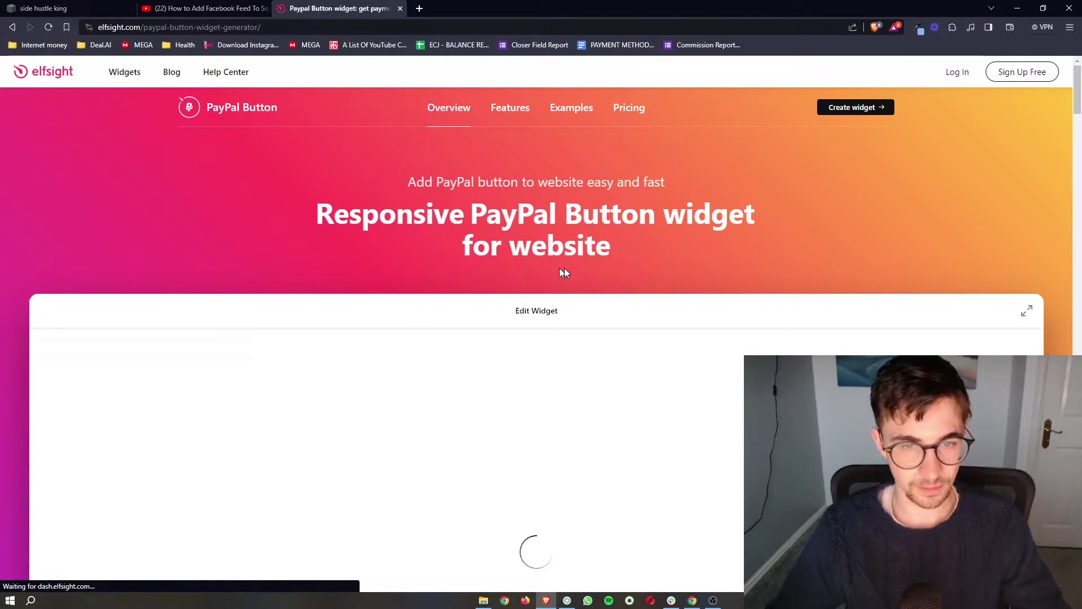
pyautogui.scroll(-3, 704, 259)
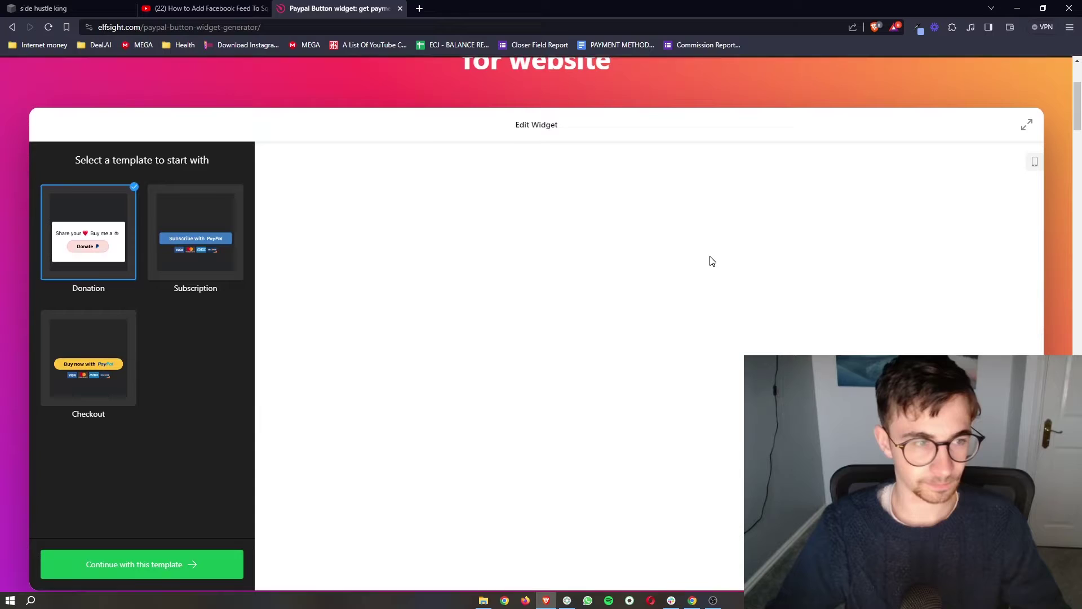
pyautogui.click(225, 255)
pyautogui.click(110, 324)
pyautogui.click(133, 271)
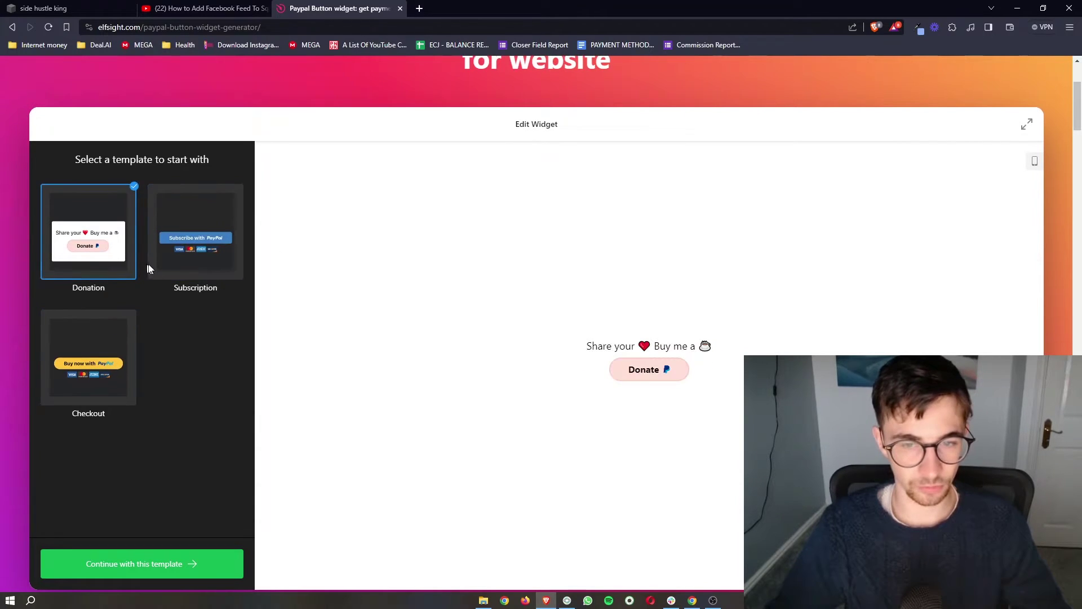
pyautogui.click(157, 259)
pyautogui.click(115, 352)
# Settle on the Checkout template, previewing a 'Buy now with PayPal' button
pyautogui.click(93, 262)
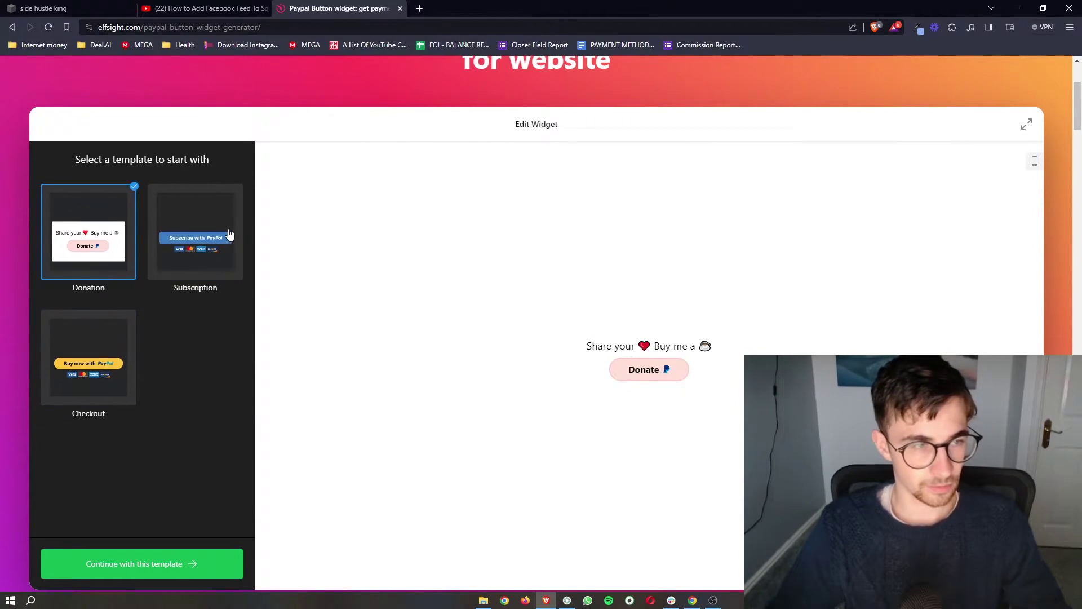
pyautogui.click(222, 236)
pyautogui.click(115, 332)
pyautogui.click(115, 259)
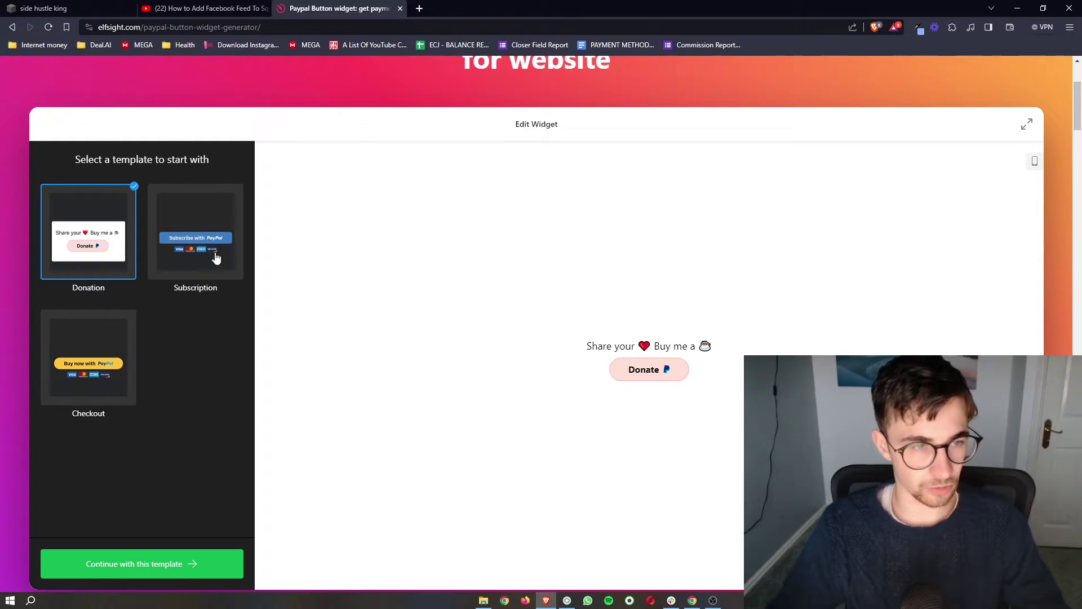
pyautogui.click(216, 257)
pyautogui.click(94, 383)
pyautogui.scroll(-1, 228, 469)
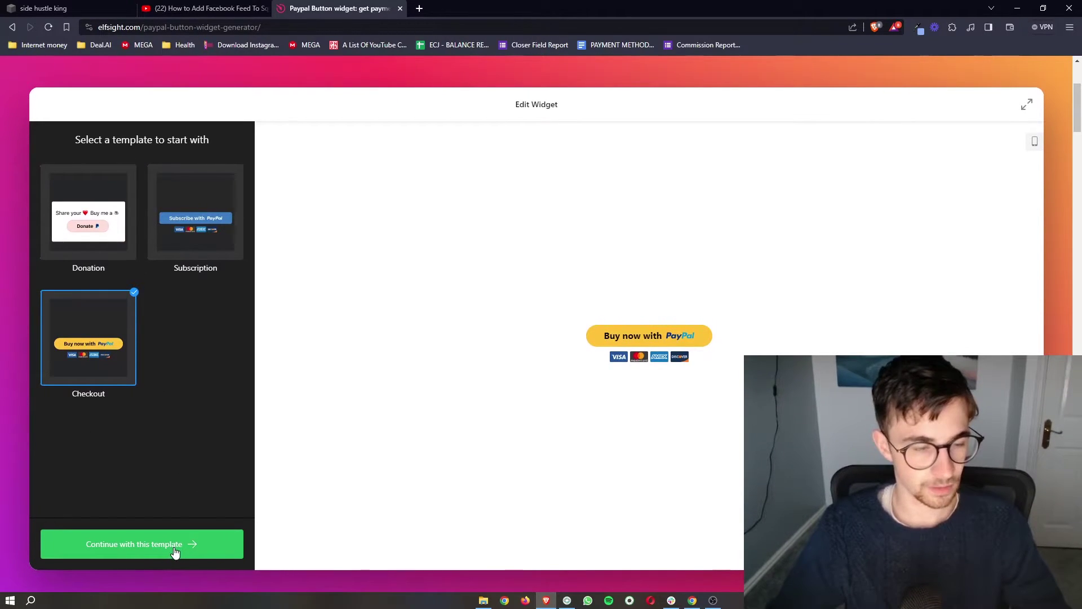
# Continue with the Checkout template, set Product Name to 'Chocolate', and proceed to Add to Website
pyautogui.click(176, 552)
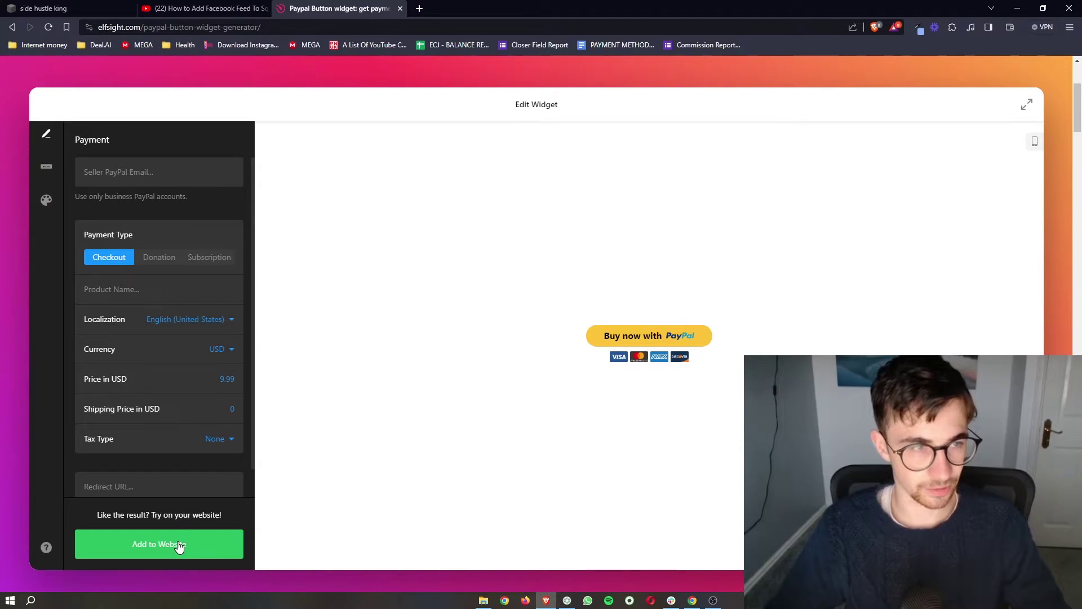
pyautogui.click(91, 175)
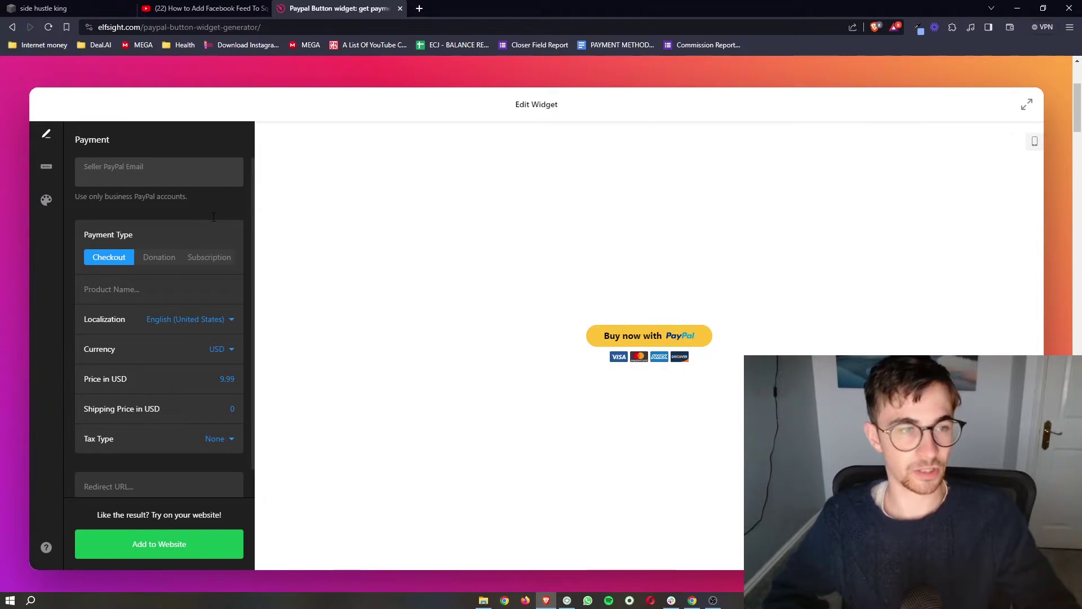
pyautogui.moveTo(194, 197); pyautogui.dragTo(75, 197)
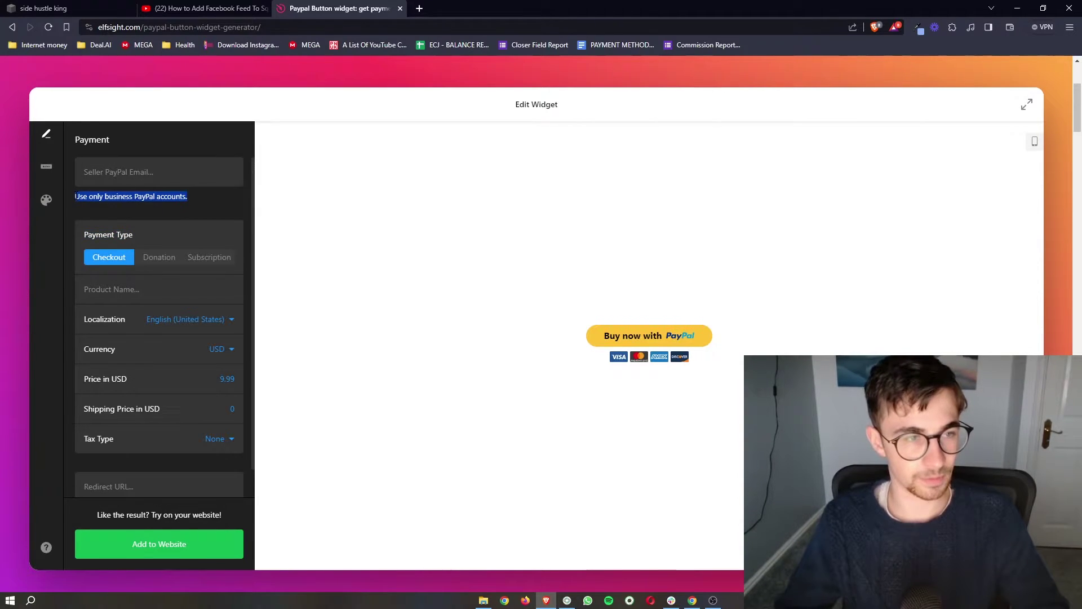
pyautogui.click(233, 213)
pyautogui.click(186, 291)
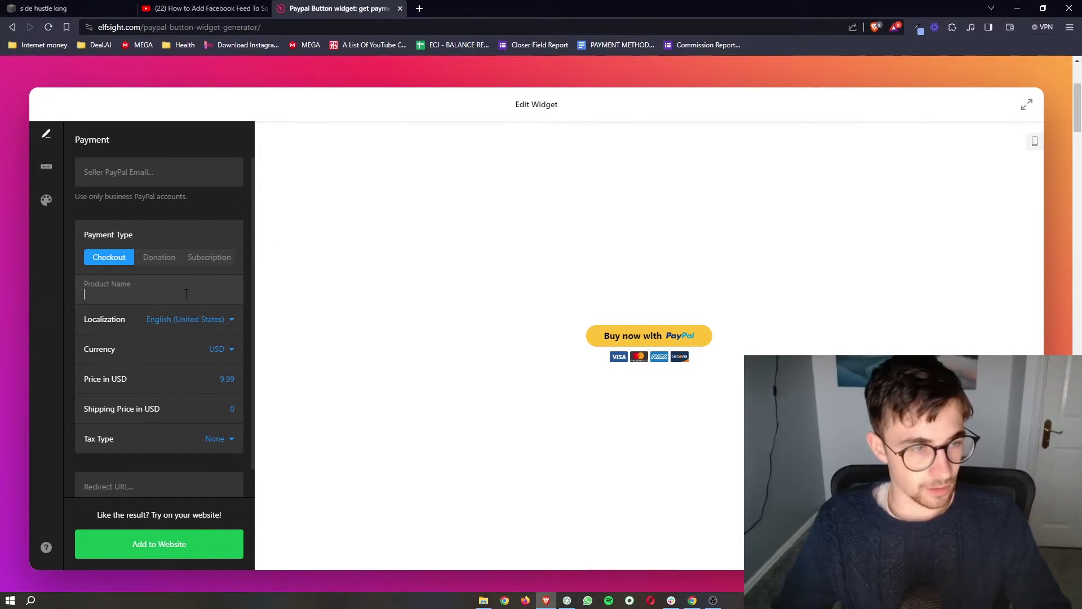
pyautogui.write('Ch')
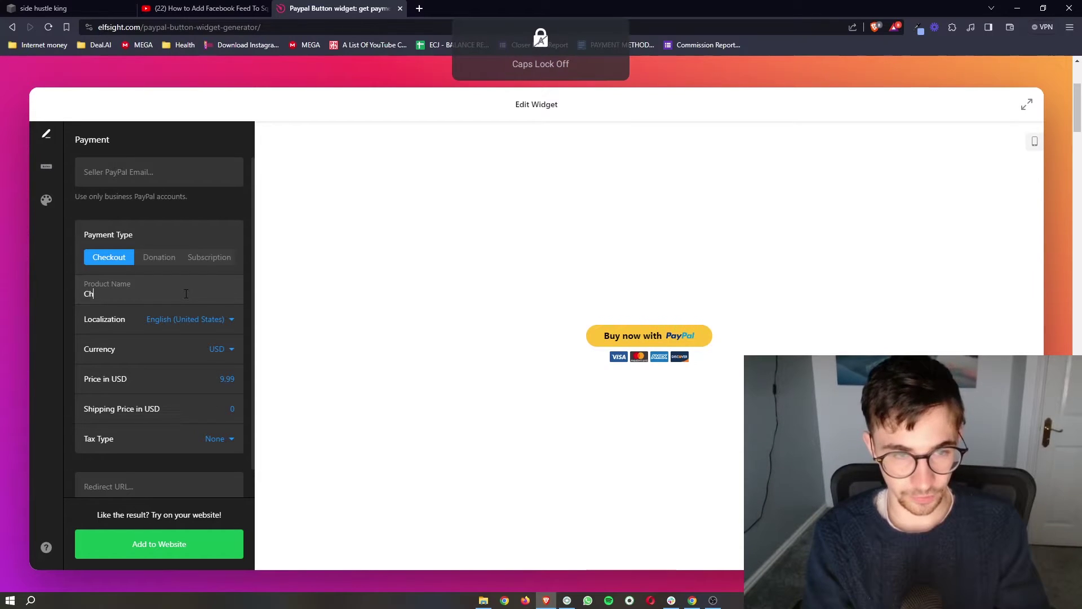
pyautogui.write('ocolate')
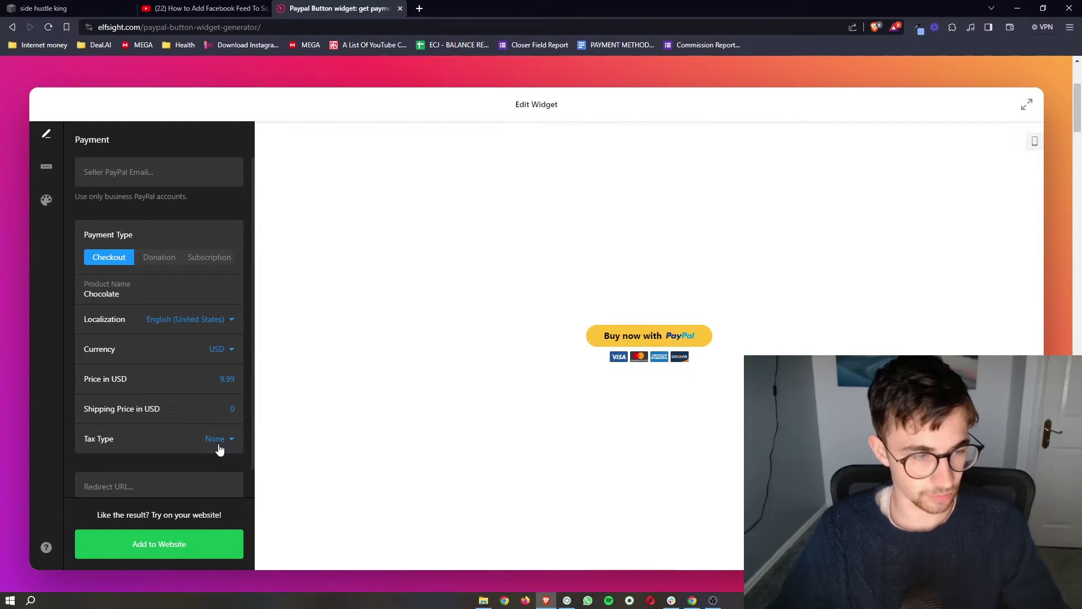
pyautogui.scroll(-1, 211, 448)
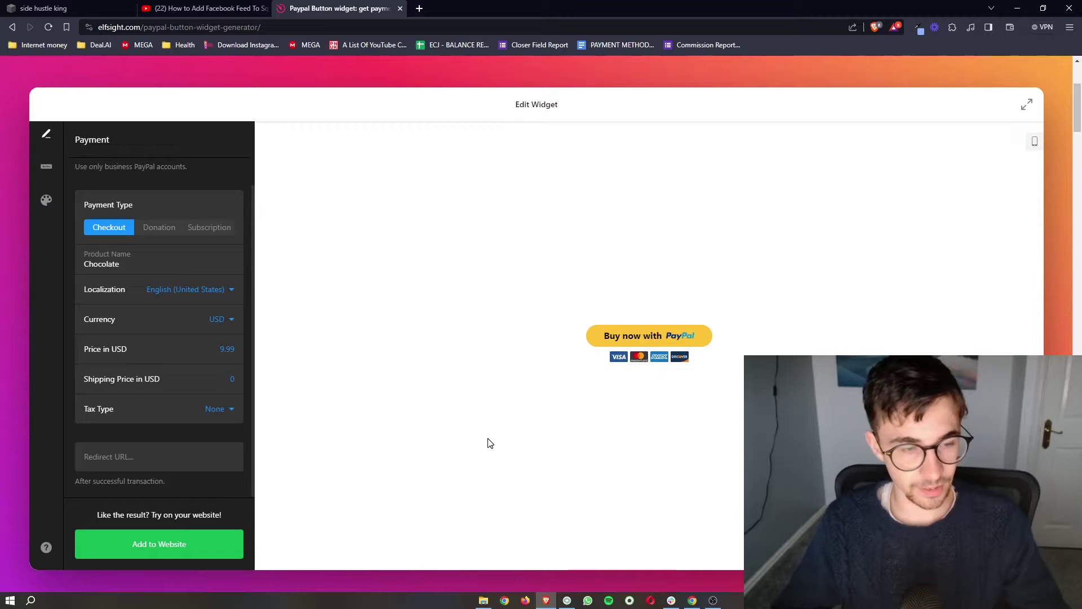
pyautogui.click(182, 556)
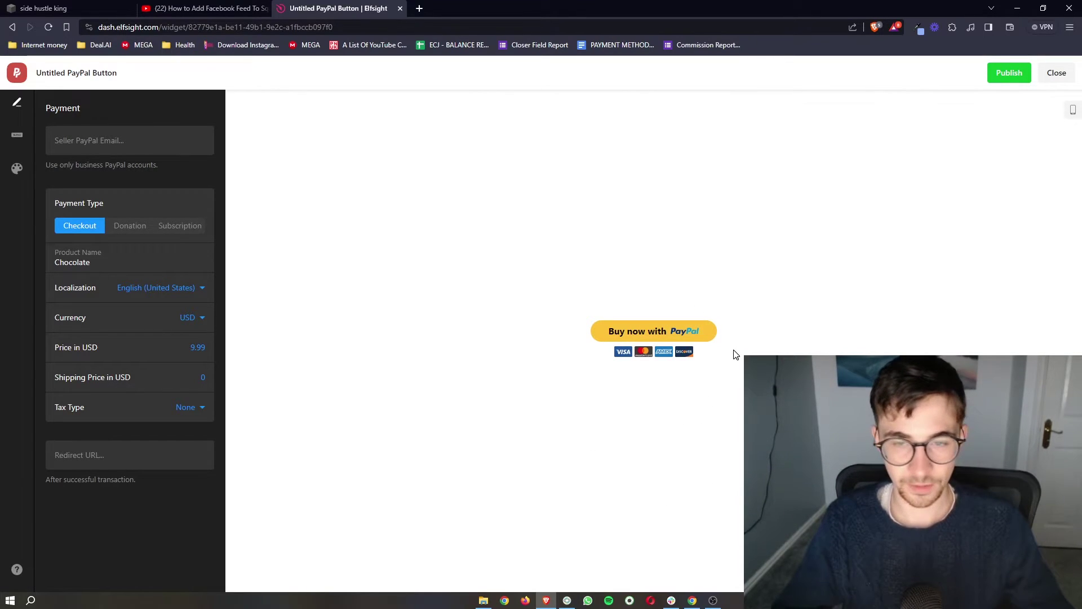
# Publish the PayPal button on the Free plan and copy its embed code
pyautogui.click(1010, 74)
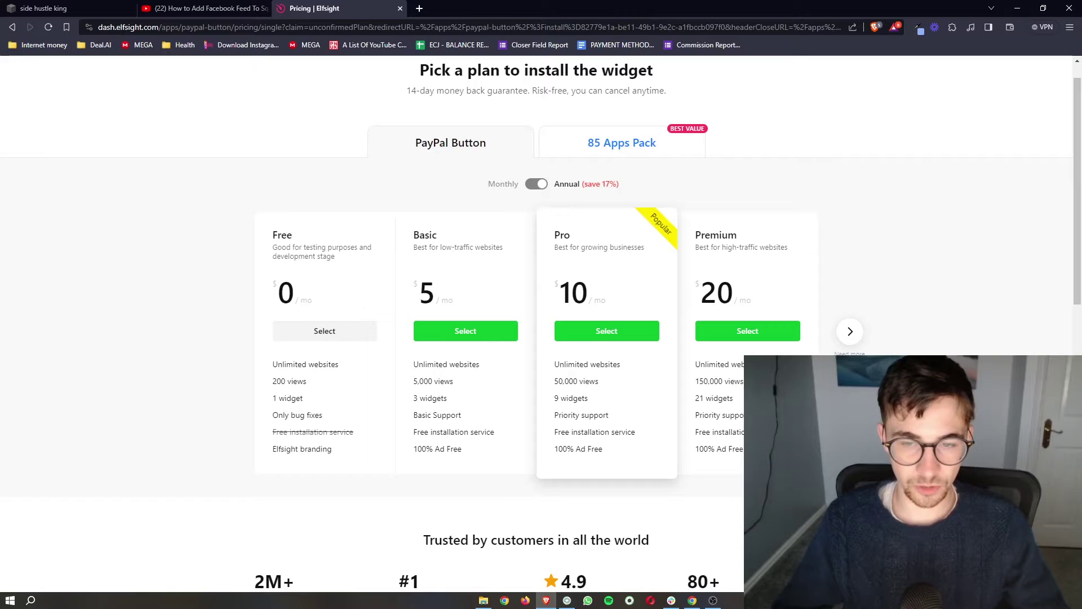
pyautogui.moveTo(554, 398); pyautogui.dragTo(678, 383)
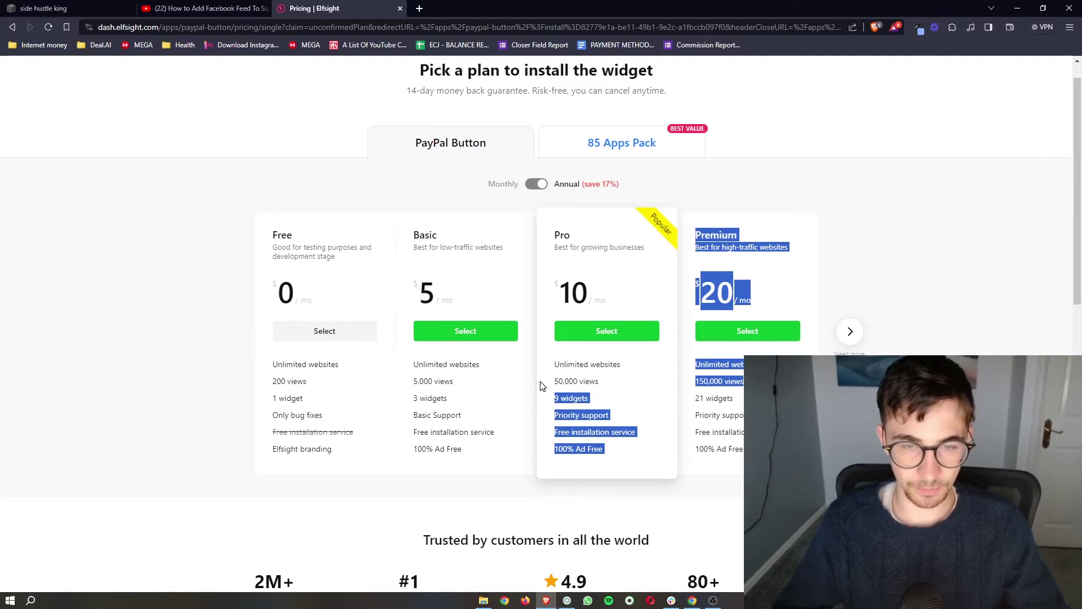
pyautogui.click(670, 396)
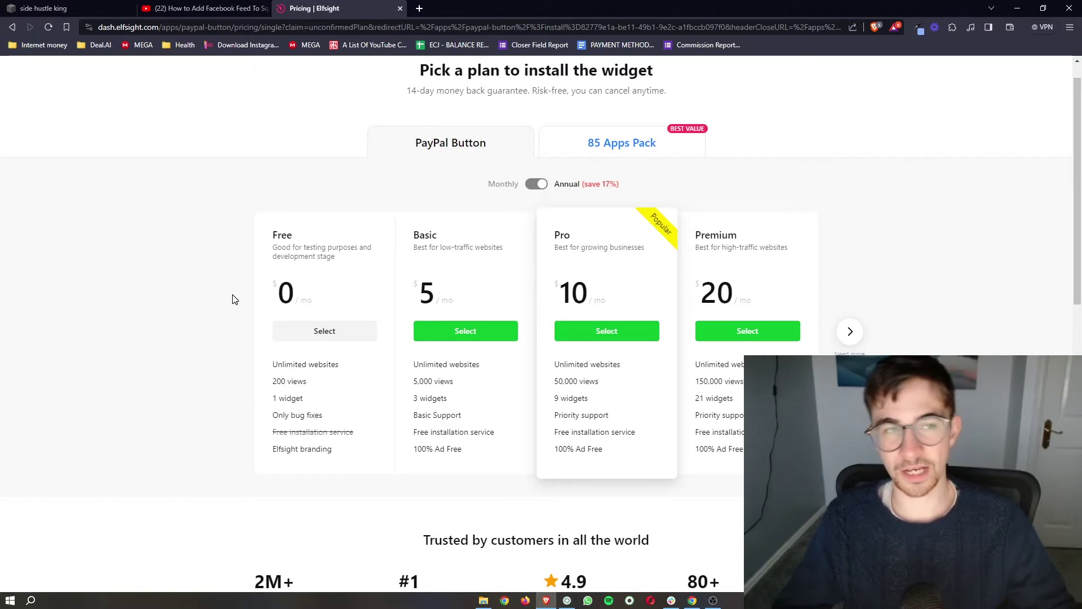
pyautogui.click(333, 331)
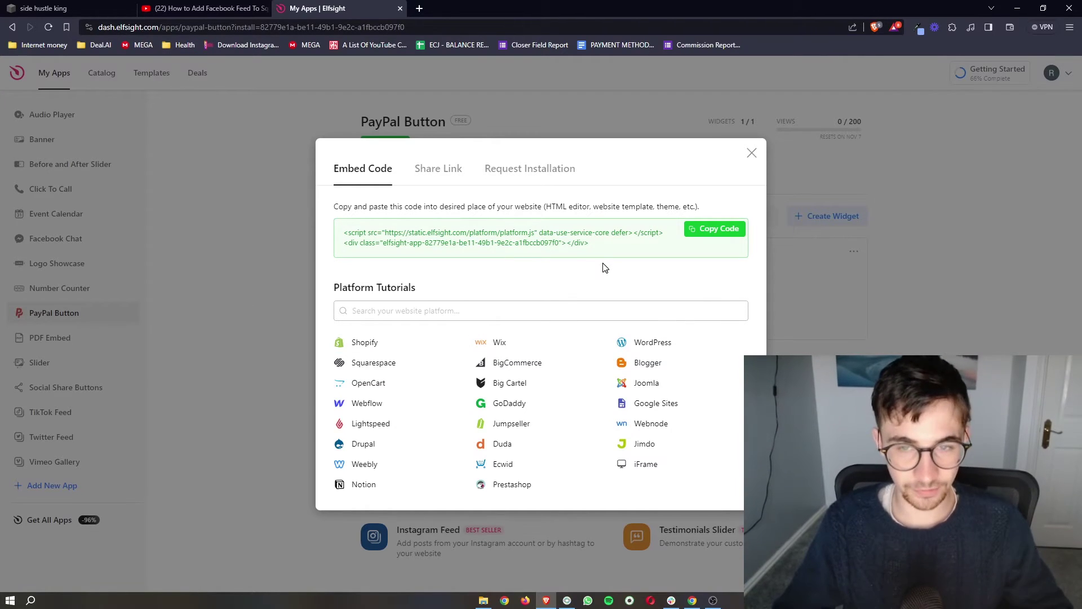
pyautogui.click(719, 235)
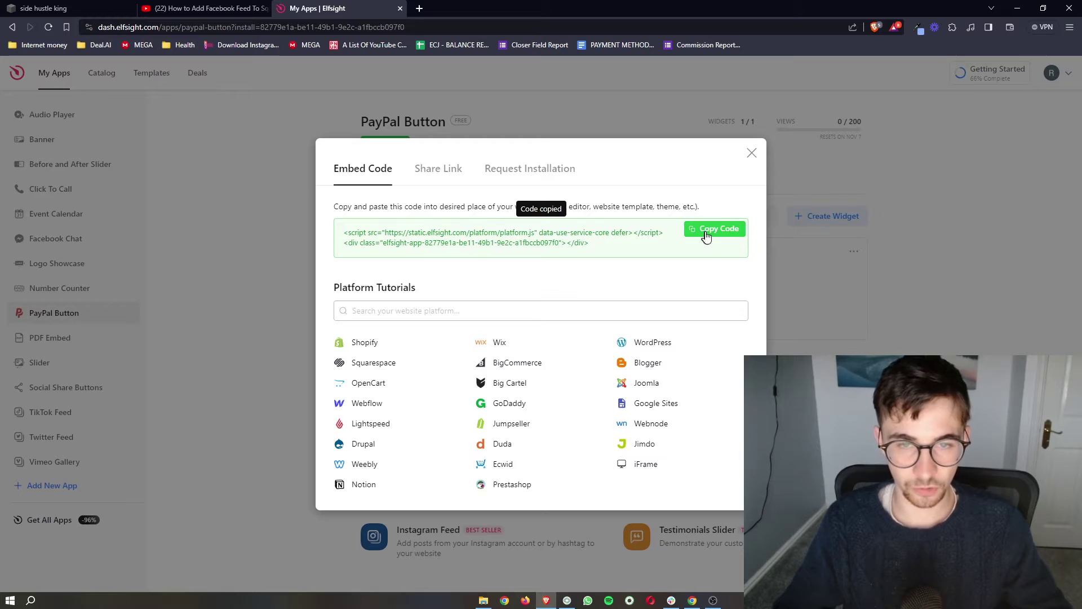
# Return to the Squarespace editor and open Add Block in the homepage's image and text section
pyautogui.click(68, 9)
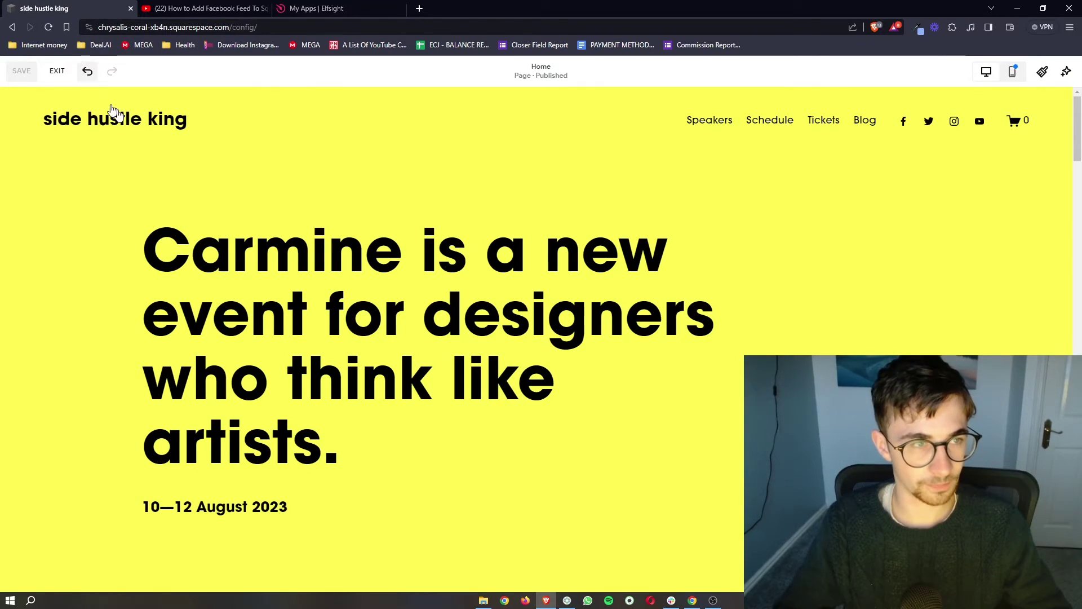
pyautogui.scroll(-2, 493, 353)
pyautogui.scroll(2, 493, 354)
pyautogui.scroll(-10, 494, 354)
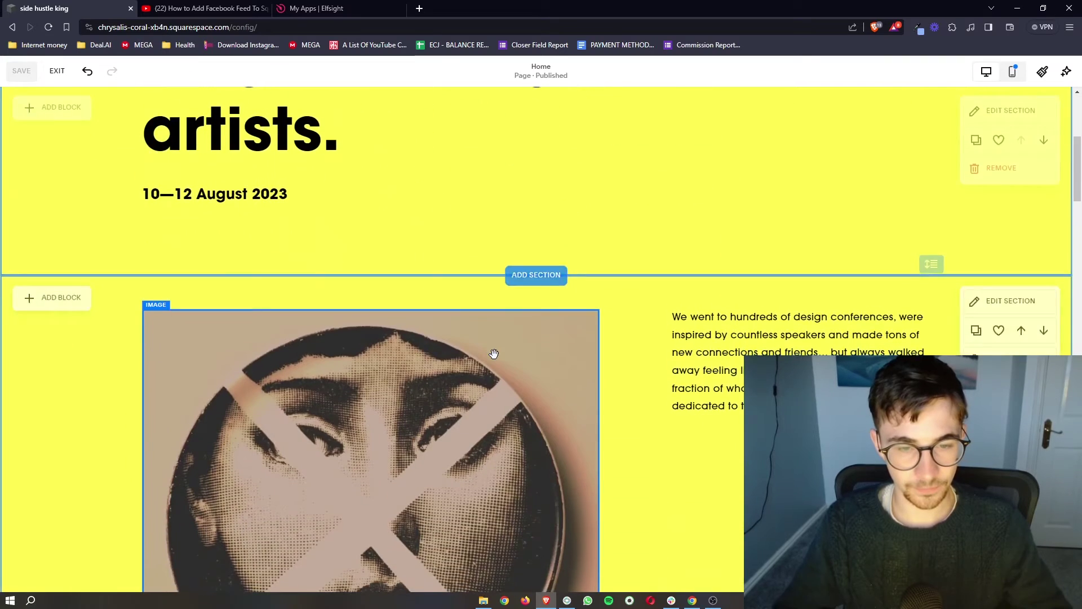
pyautogui.scroll(1, 493, 355)
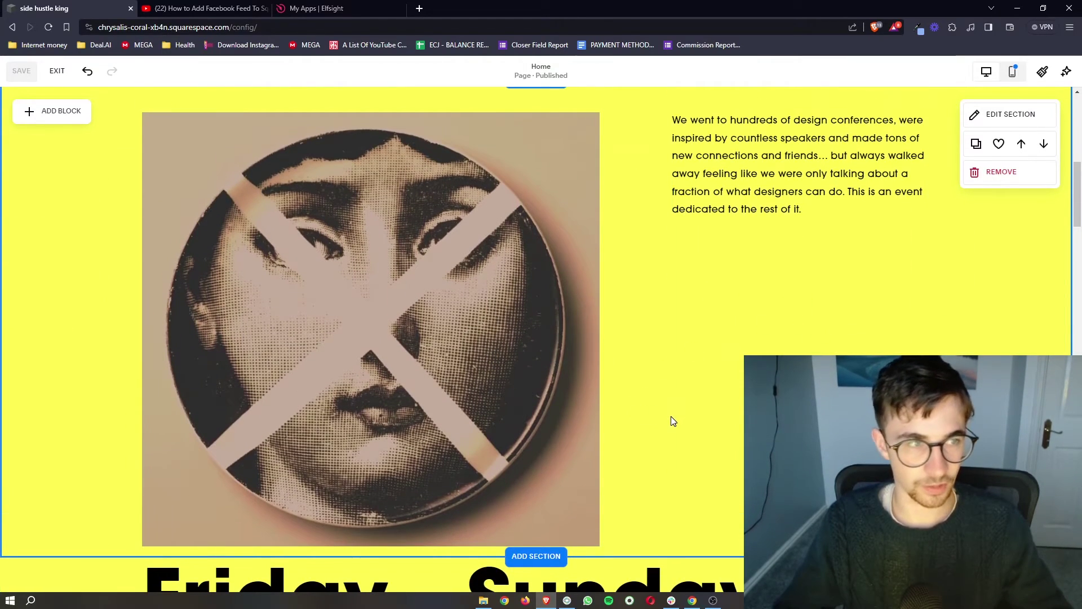
pyautogui.scroll(1, 671, 418)
pyautogui.click(46, 122)
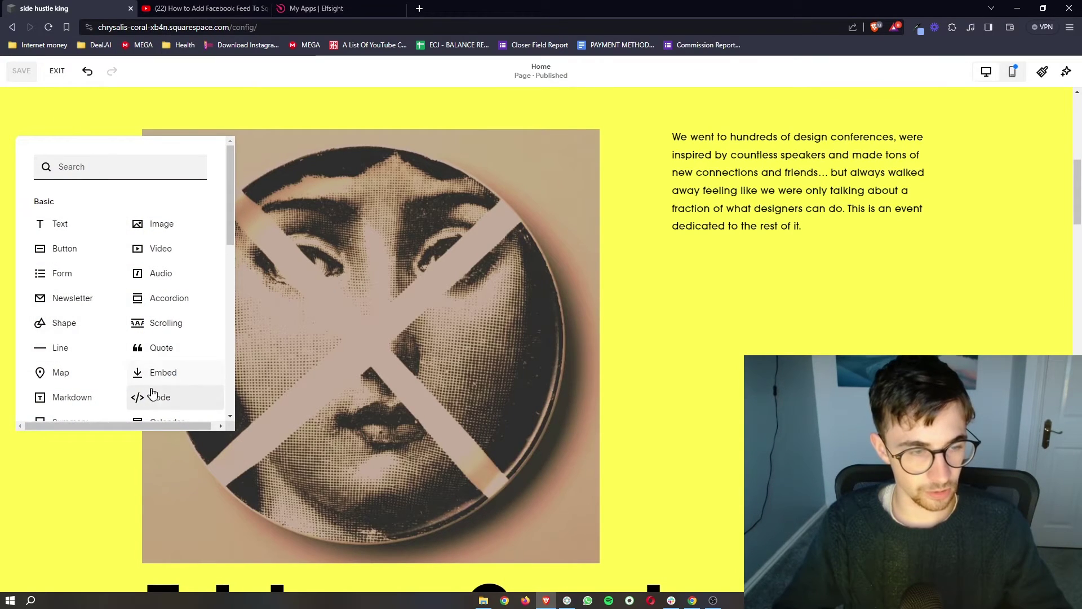
# Place a Code block under the intro text, paste the Elfsight embed script into it, and save
pyautogui.click(178, 402)
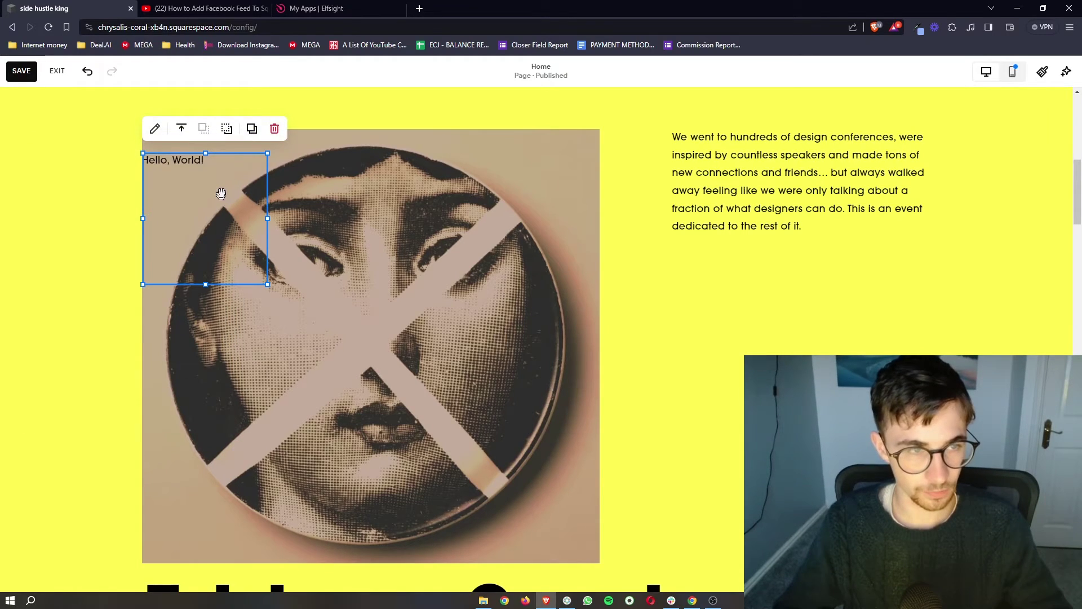
pyautogui.moveTo(222, 193); pyautogui.dragTo(788, 326)
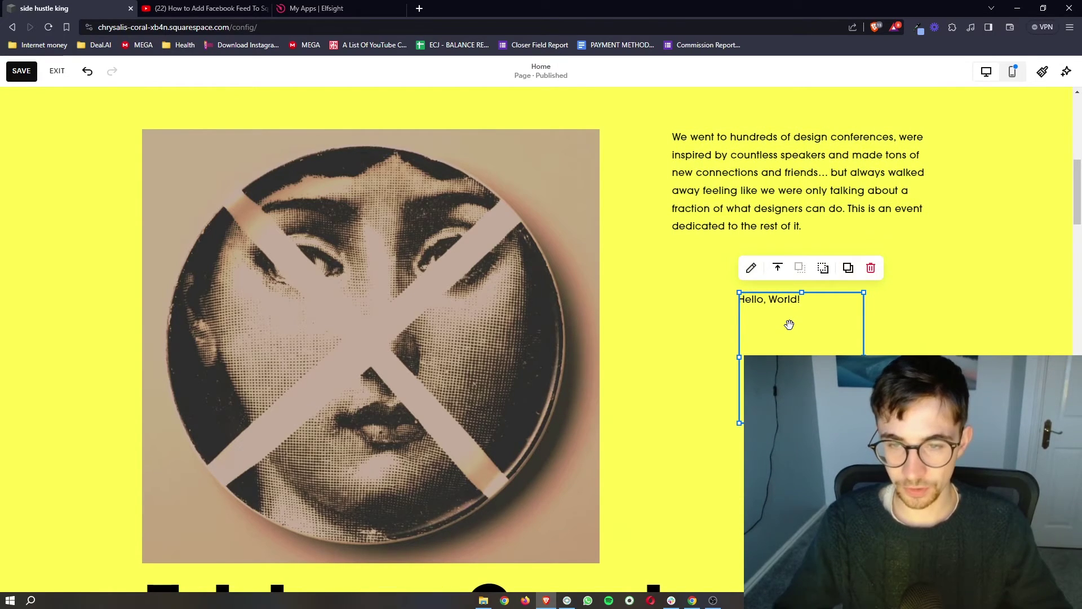
pyautogui.doubleClick(789, 324)
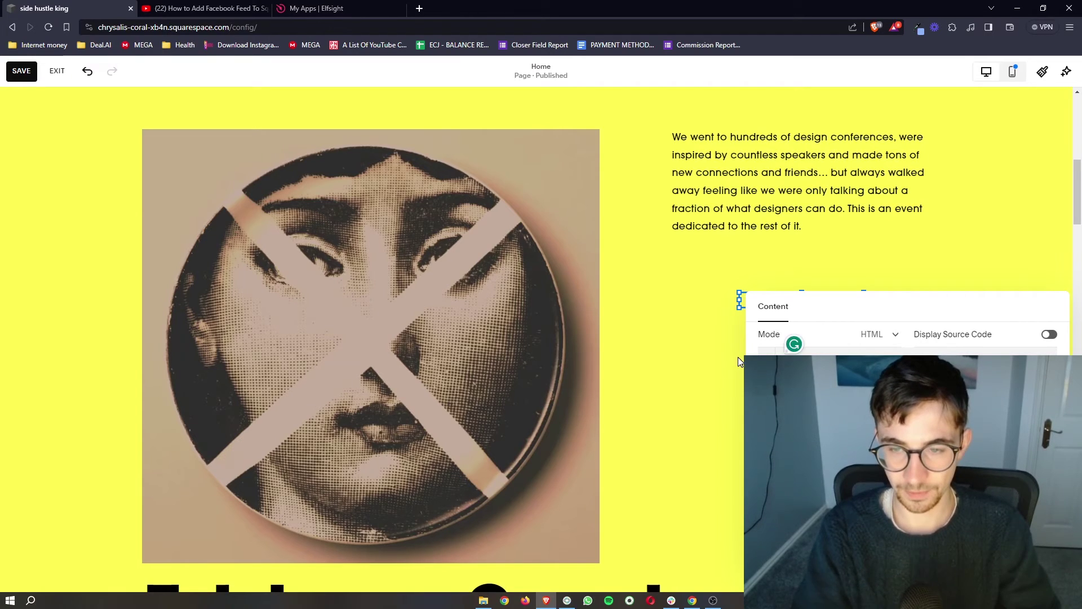
pyautogui.click(710, 353)
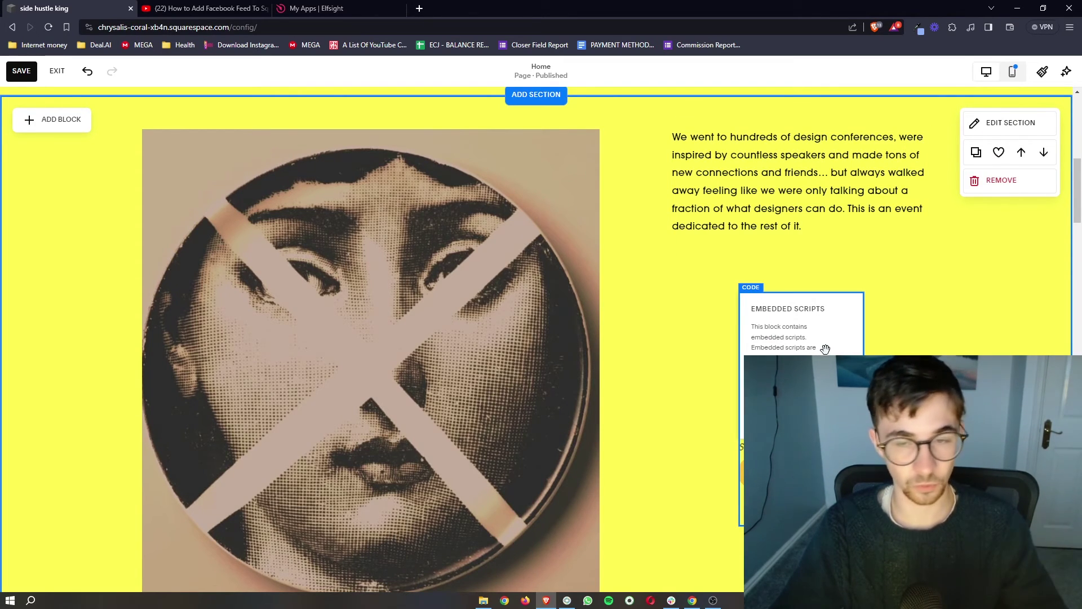
pyautogui.click(21, 71)
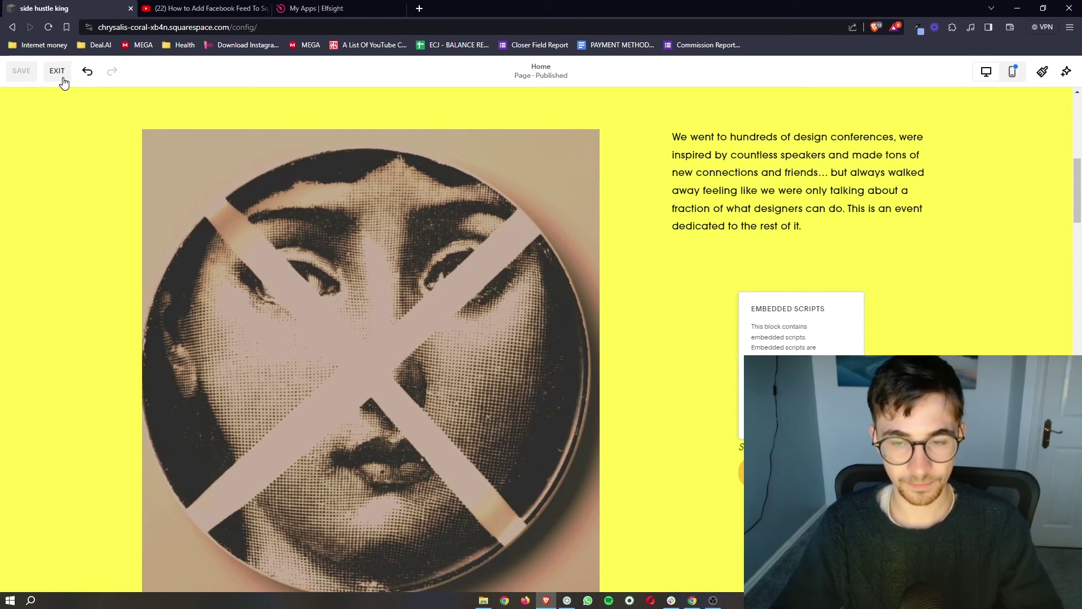
# Exit the editor and scroll the homepage preview down to the PayPal Buy now button
pyautogui.click(57, 71)
pyautogui.scroll(-10, 838, 294)
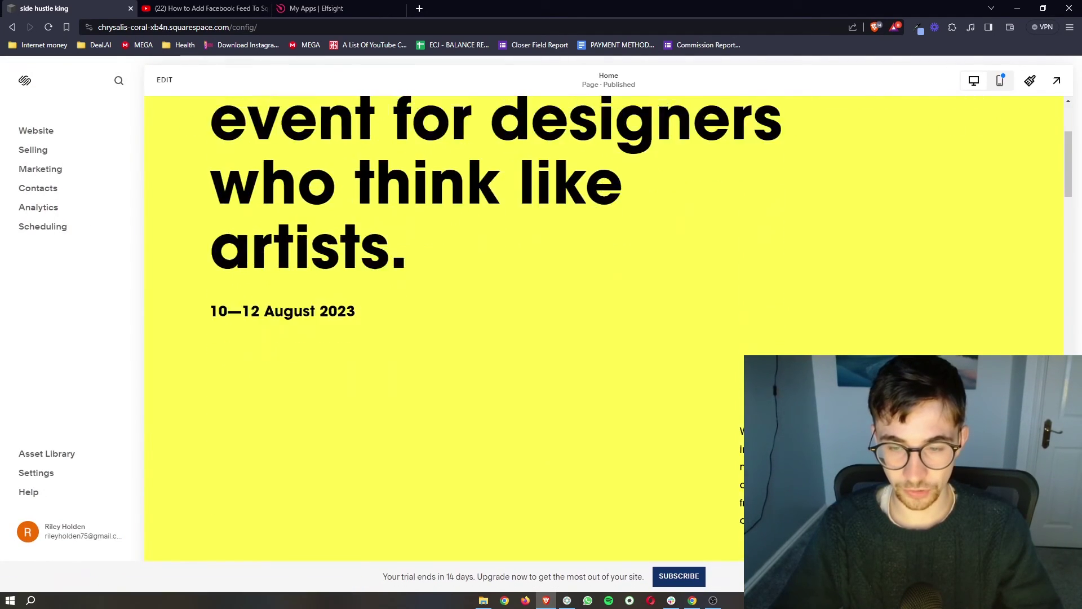